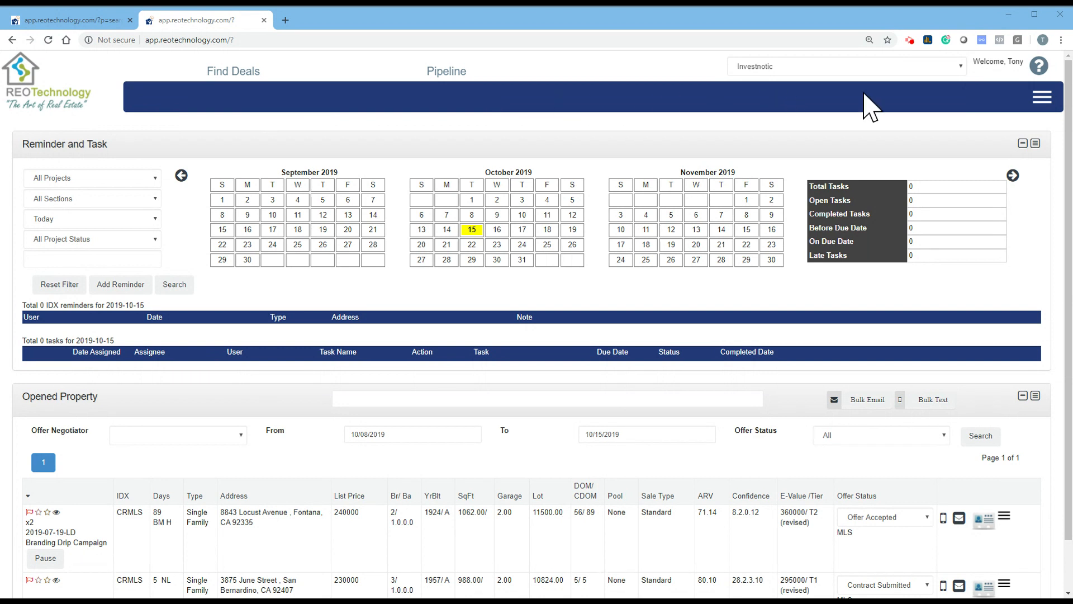
- Go to the Admin settings page from the site's main navigation menu
{"action": "left_click", "coordinate": [1042, 97]}
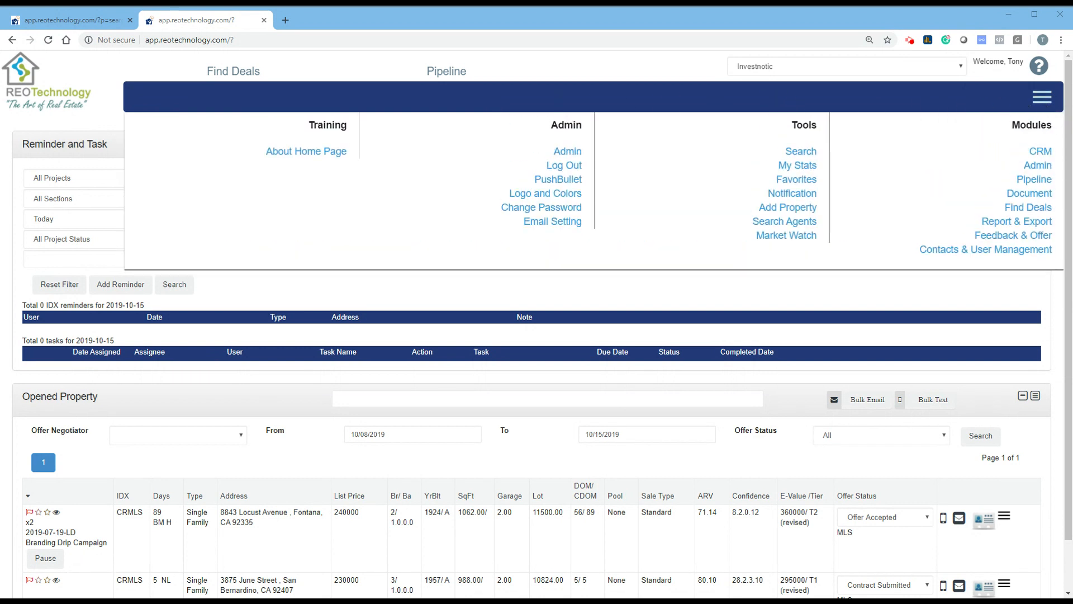
{"action": "left_click", "coordinate": [1039, 166]}
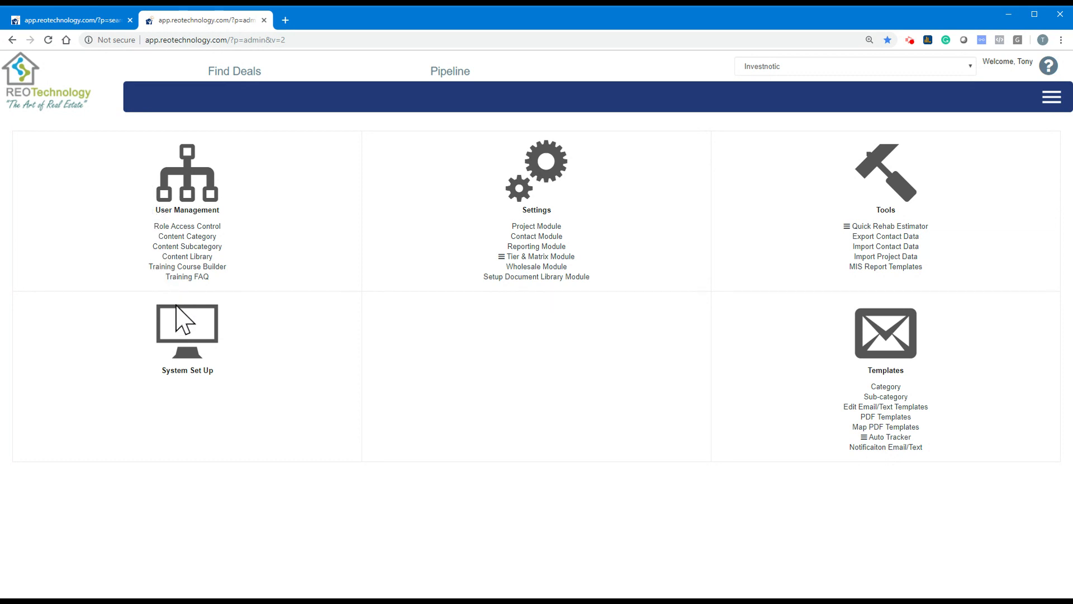
- Reach the Type of Capital settings under System Set Up's Investment Analysis
{"action": "left_click", "coordinate": [186, 334]}
{"action": "scroll", "coordinate": [186, 333], "scroll_direction": "down", "scroll_amount": 2}
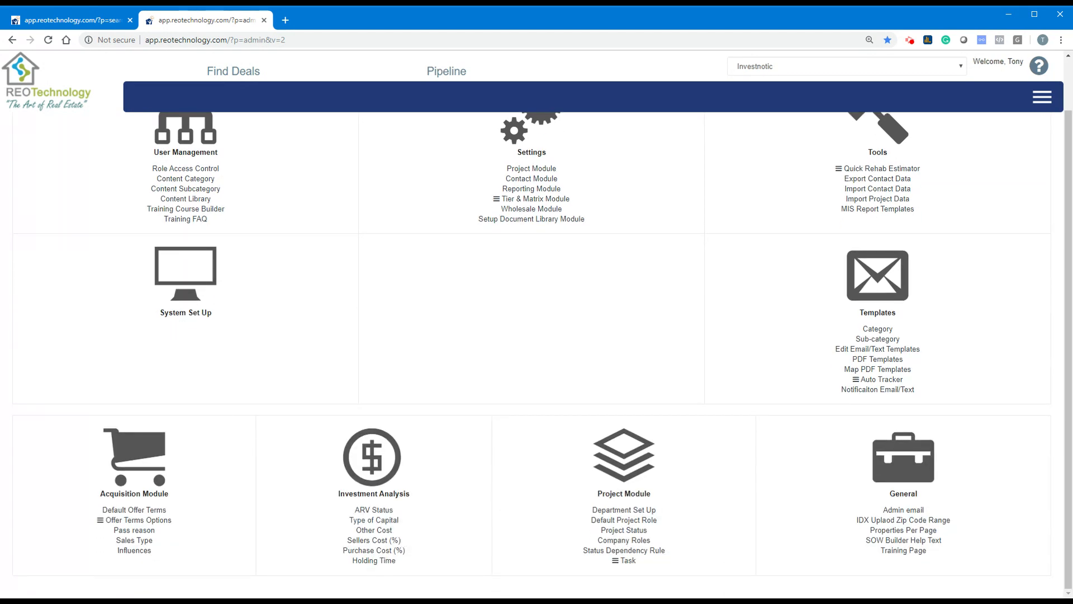
{"action": "left_click", "coordinate": [374, 519]}
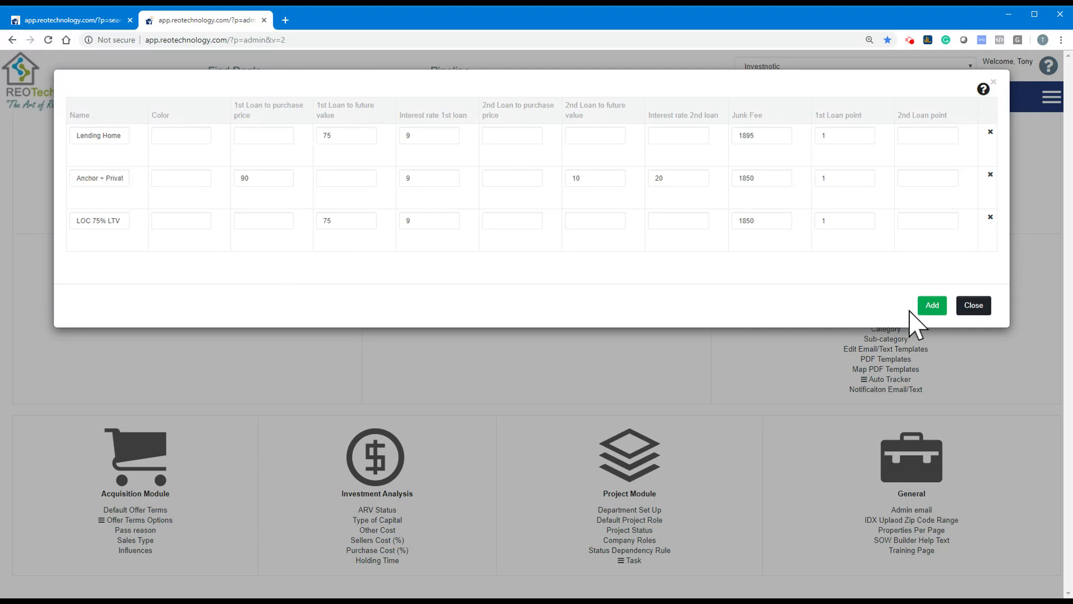
- Add a 'Test' loan type with future-value loan 80, rate 8, junk fee 500, point 1, then add another blank row
{"action": "left_click", "coordinate": [932, 305]}
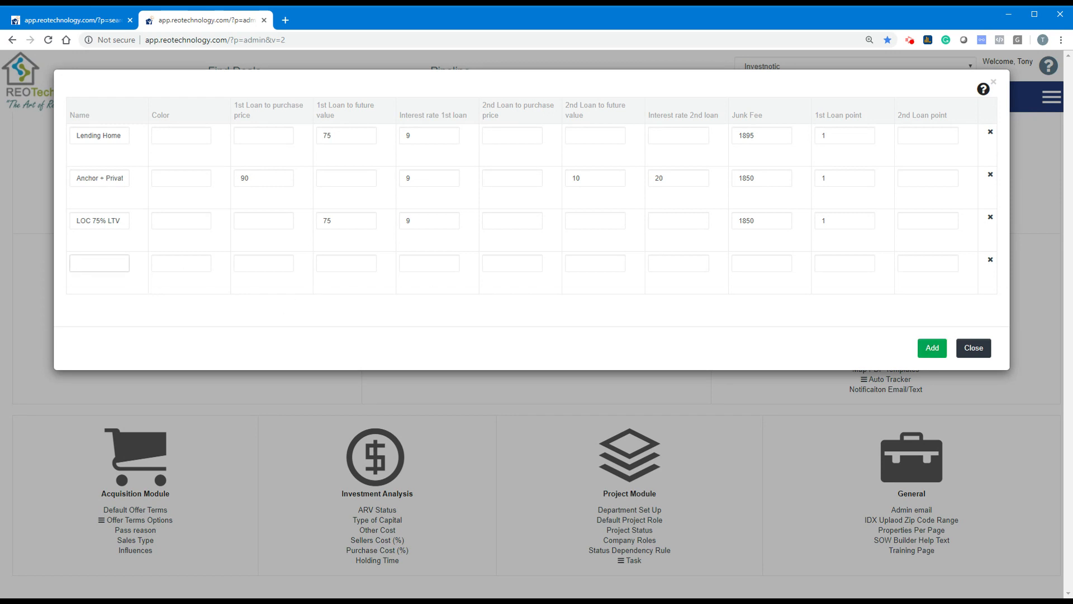
{"action": "type", "text": "Test"}
{"action": "left_click", "coordinate": [263, 264]}
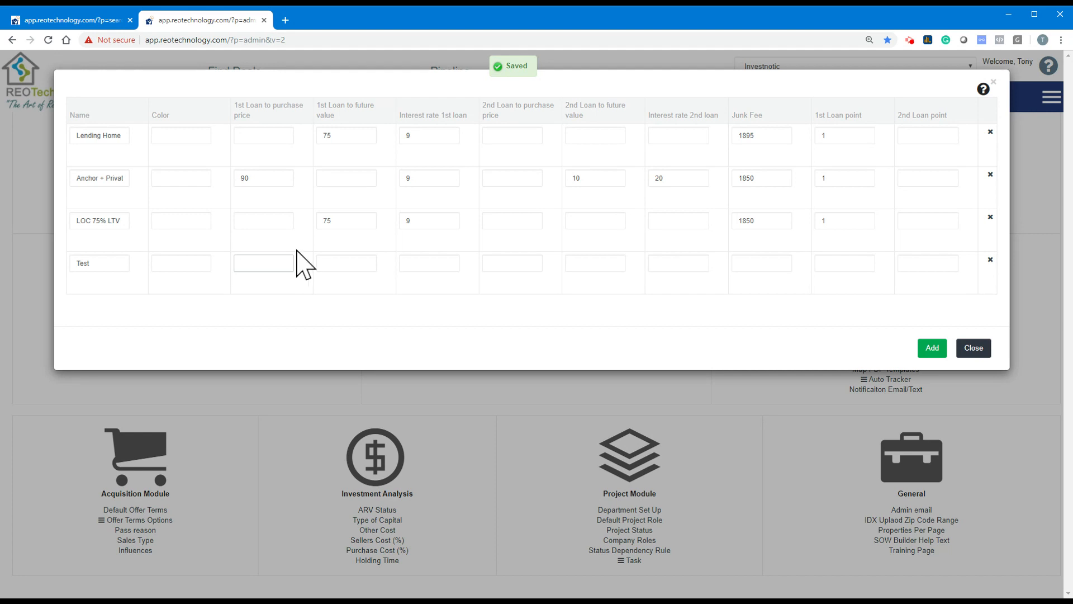
{"action": "key", "text": "Tab"}
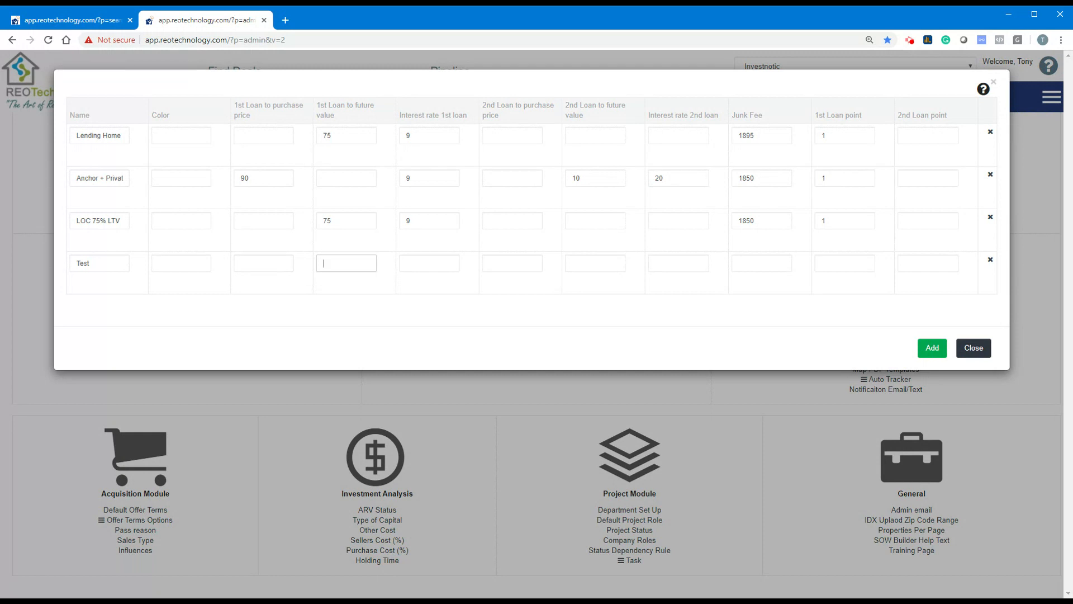
{"action": "key", "text": "Tab"}
{"action": "key", "text": "Tab"}
{"action": "type", "text": "80"}
{"action": "left_click", "coordinate": [429, 264]}
{"action": "type", "text": "8"}
{"action": "key", "text": "Tab"}
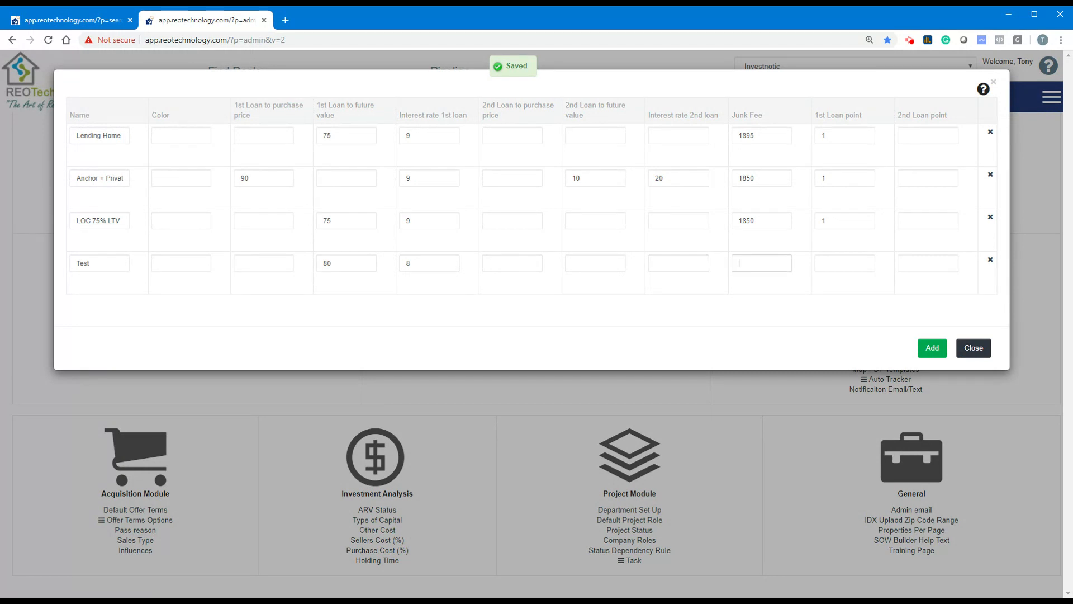
{"action": "type", "text": "500"}
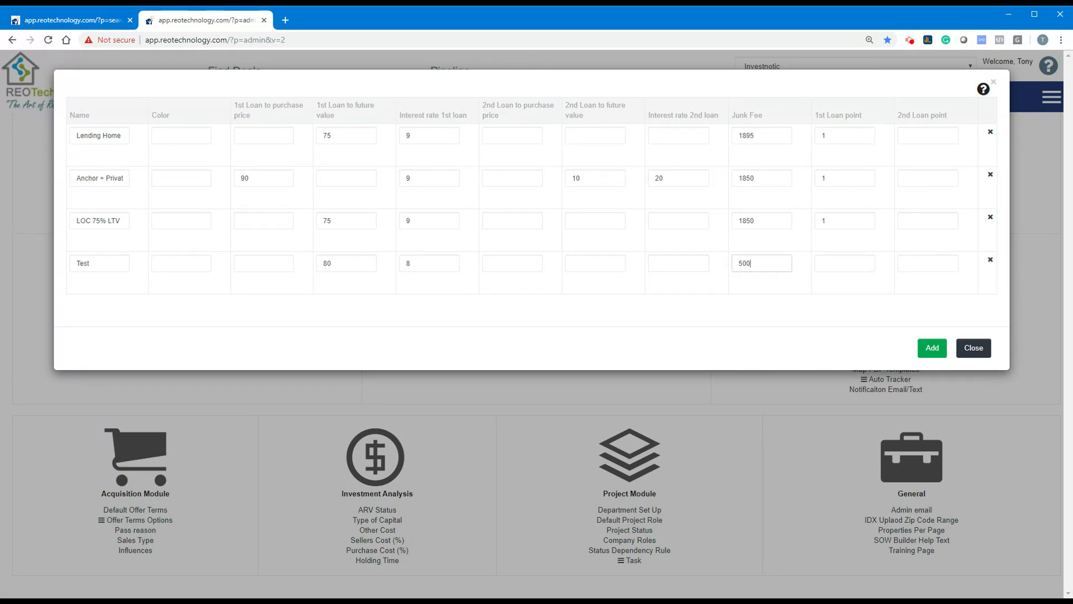
{"action": "left_click", "coordinate": [845, 263]}
{"action": "type", "text": "1"}
{"action": "left_click", "coordinate": [932, 348]}
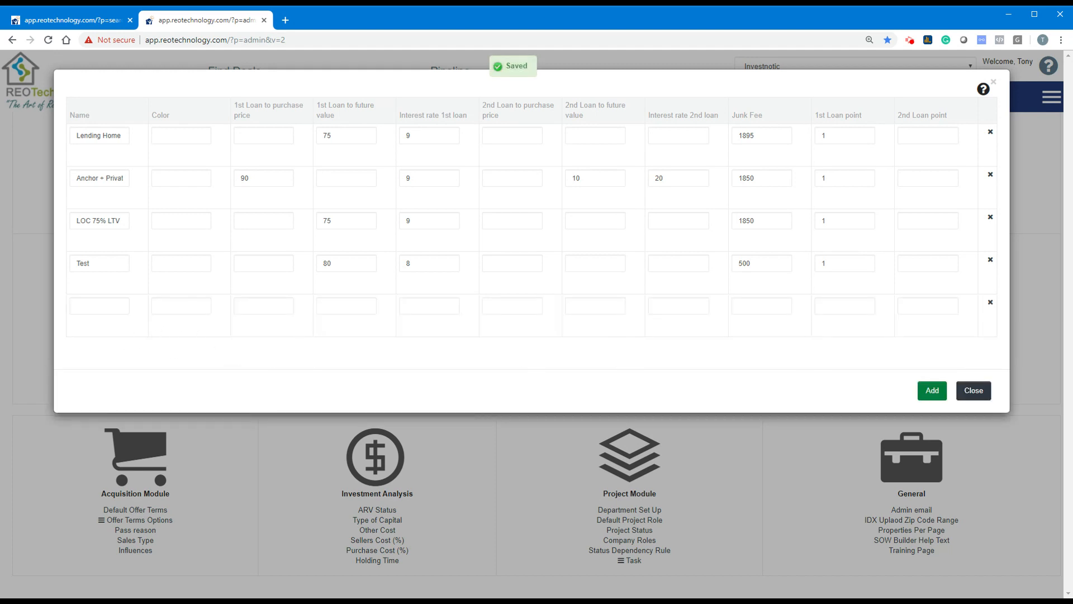
- Name the new row '1 & 2 nd Test' with first-loan value 100 and rate 12
{"action": "left_click", "coordinate": [100, 305]}
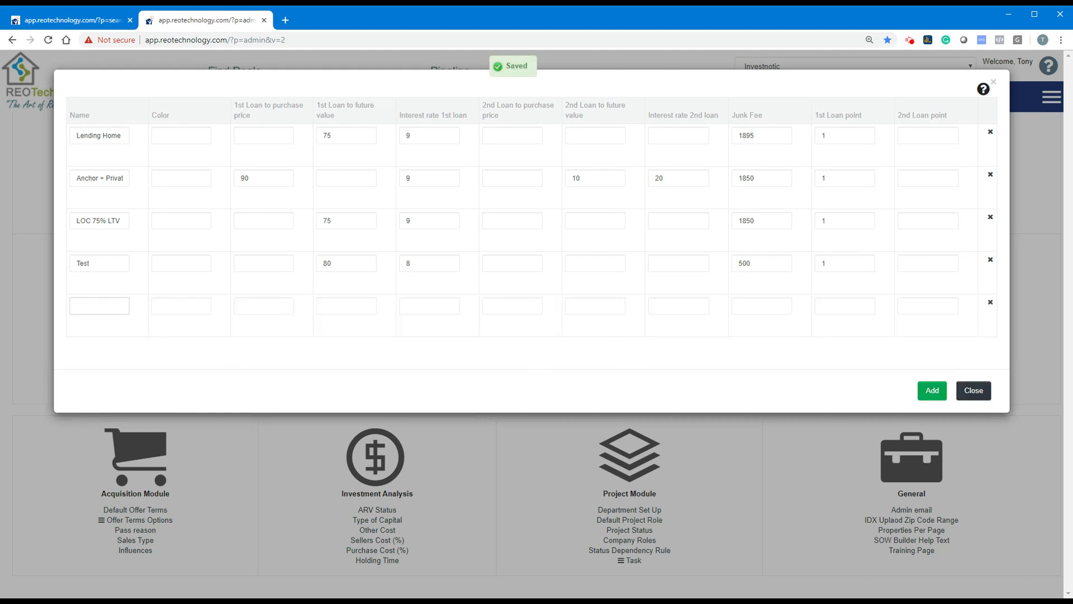
{"action": "type", "text": "1"}
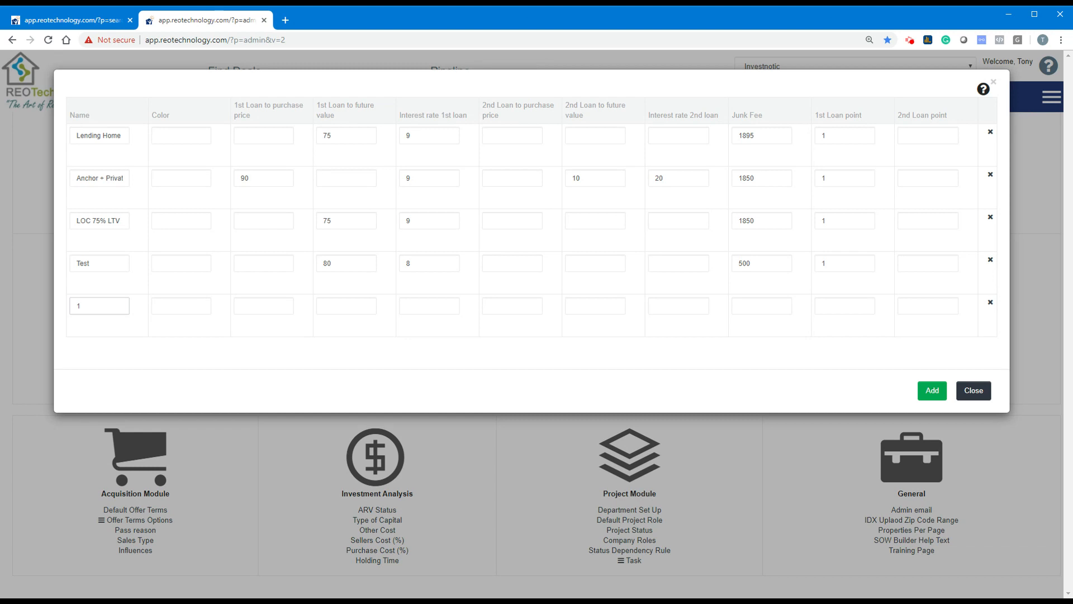
{"action": "type", "text": " & 2 n"}
{"action": "type", "text": "d Test"}
{"action": "left_click", "coordinate": [268, 305]}
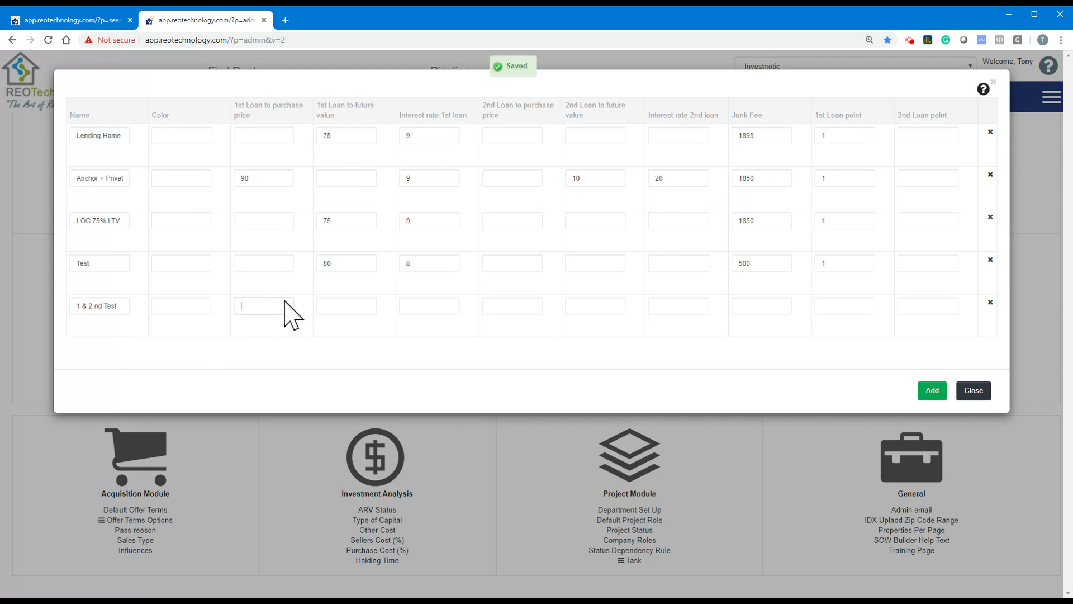
{"action": "left_click", "coordinate": [285, 311]}
{"action": "type", "text": "100"}
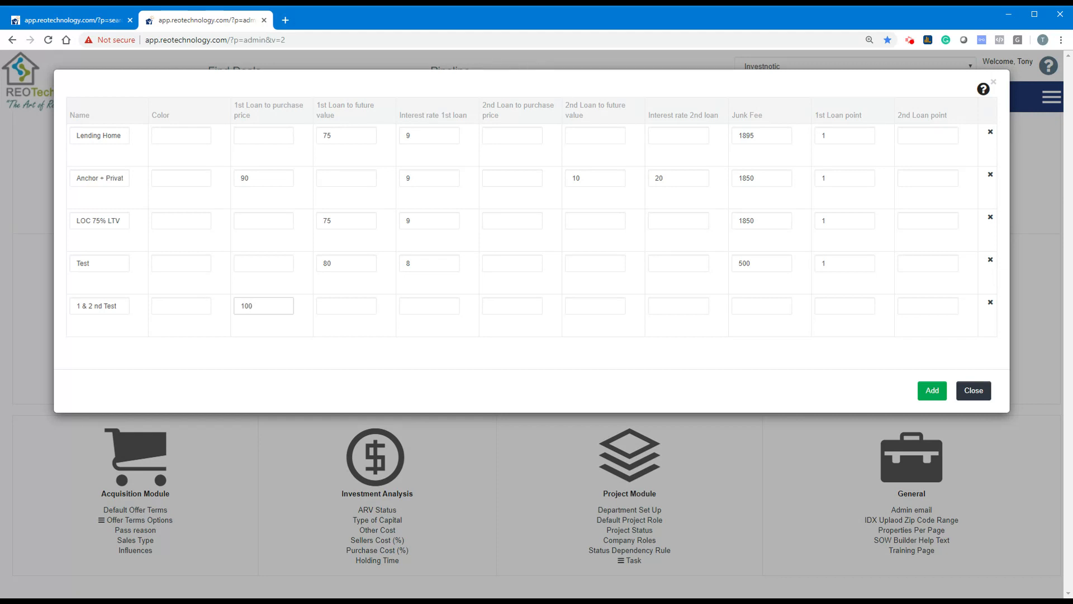
{"action": "double_click", "coordinate": [247, 305]}
{"action": "left_click", "coordinate": [428, 306]}
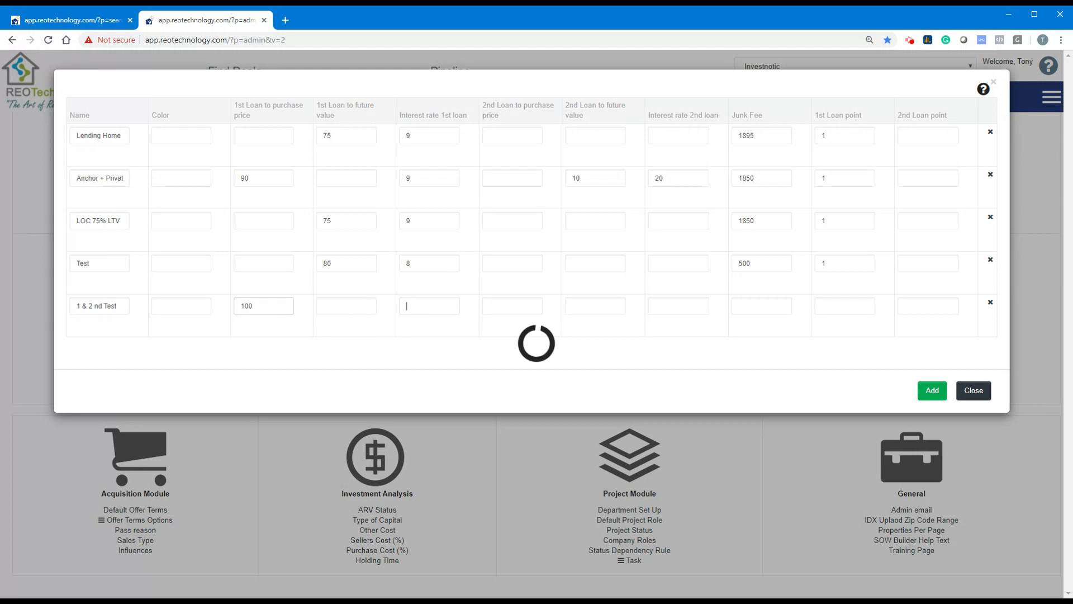
{"action": "type", "text": "1"}
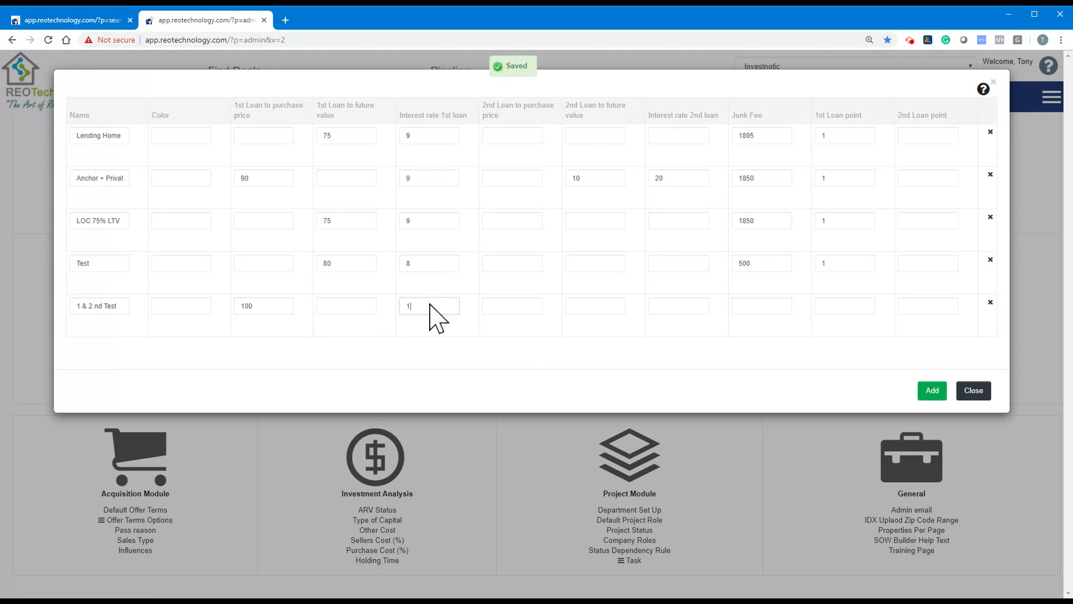
{"action": "type", "text": "2"}
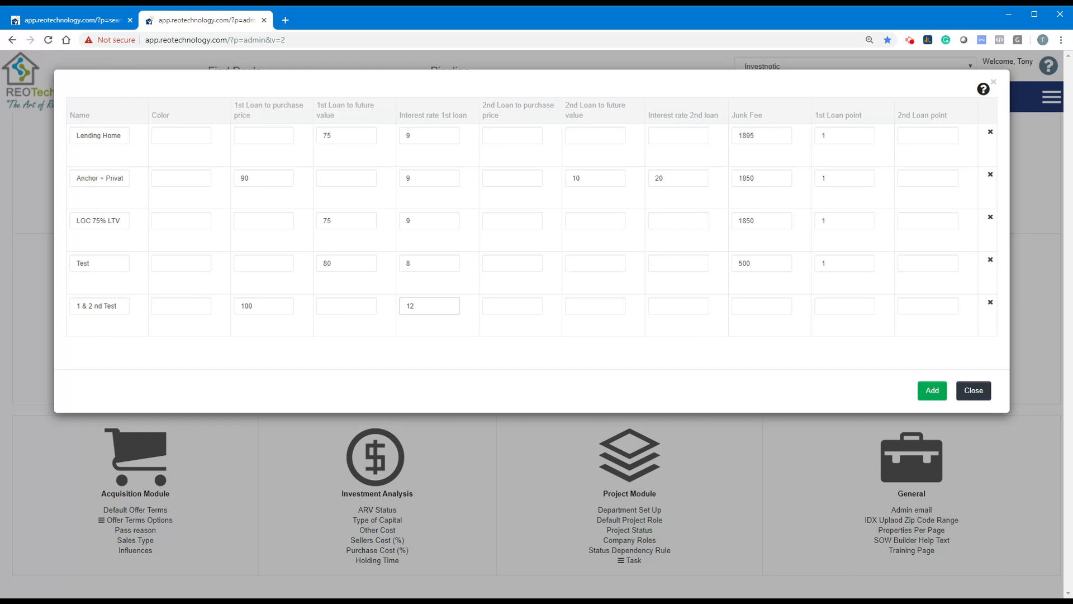
{"action": "left_click", "coordinate": [589, 309]}
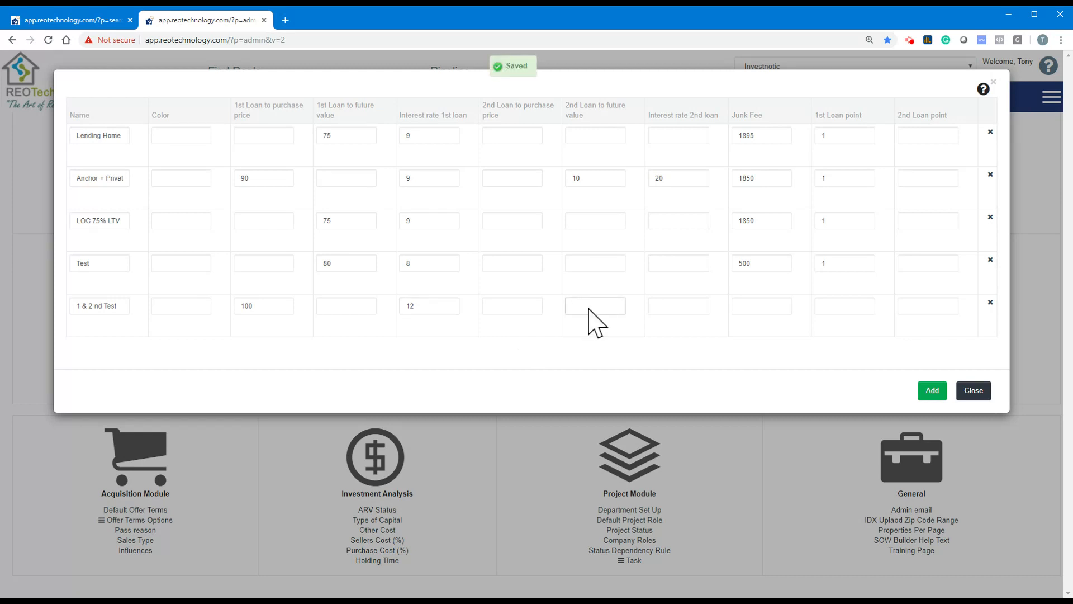
- Give '1 & 2 nd Test' a second-loan value 10, rate 14, junk fee 500 and start its loan points
{"action": "left_click", "coordinate": [589, 312]}
{"action": "type", "text": "10"}
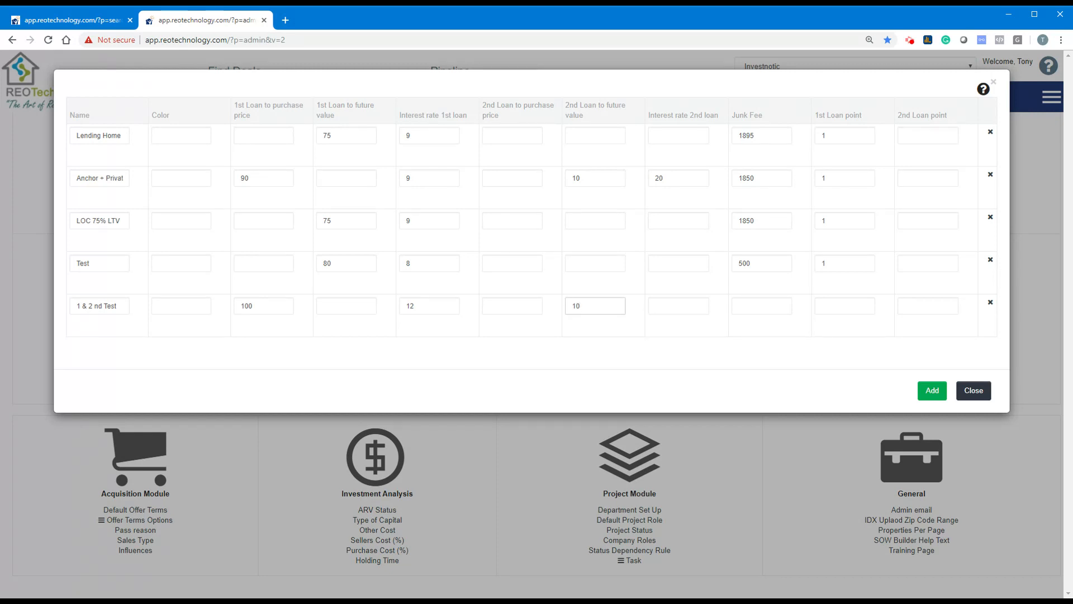
{"action": "left_click", "coordinate": [678, 306]}
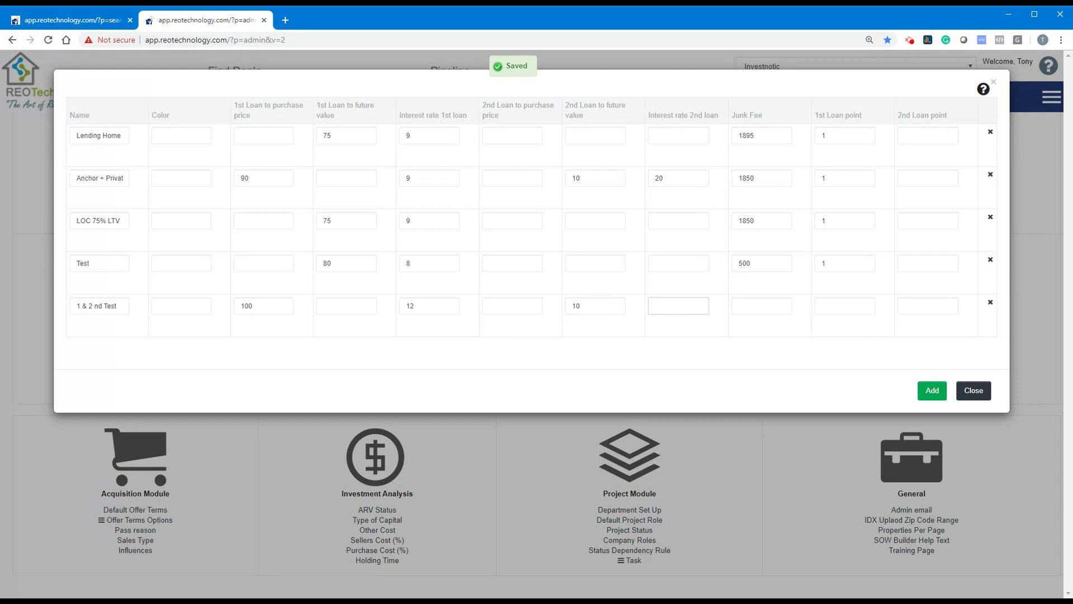
{"action": "type", "text": "14"}
{"action": "type", "text": "4"}
{"action": "left_click", "coordinate": [761, 306]}
{"action": "type", "text": "59"}
{"action": "type", "text": "00"}
{"action": "left_click", "coordinate": [844, 306]}
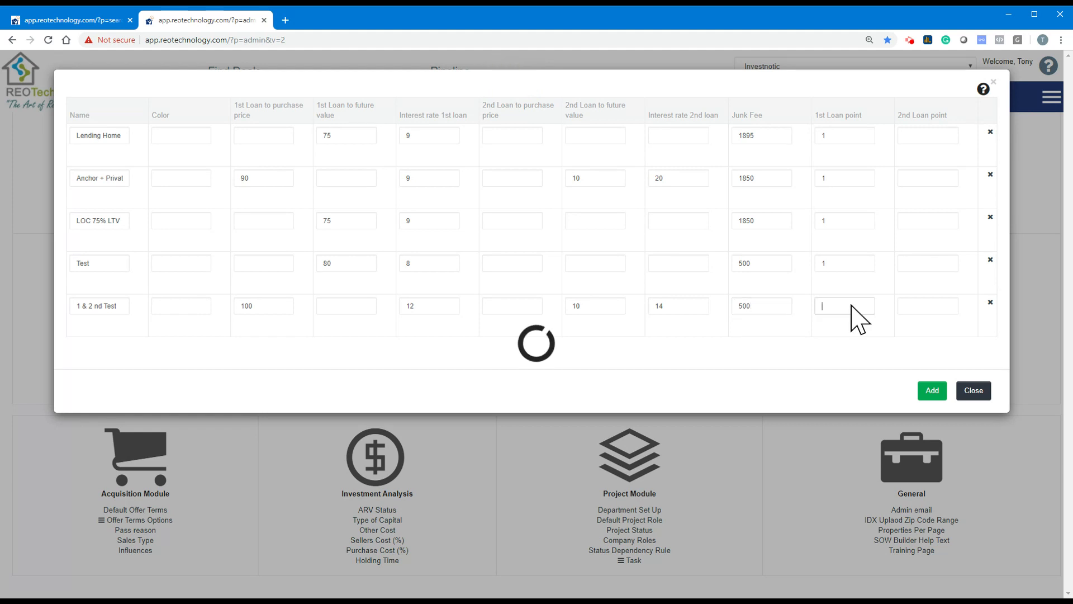
{"action": "left_click", "coordinate": [851, 308]}
{"action": "type", "text": "1"}
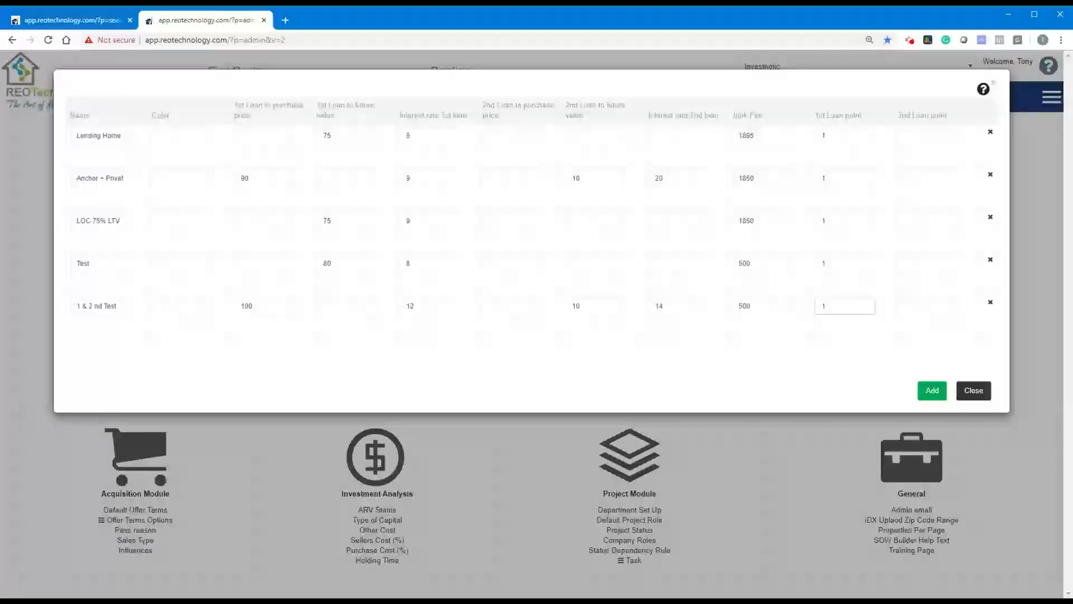
{"action": "key", "text": "Return"}
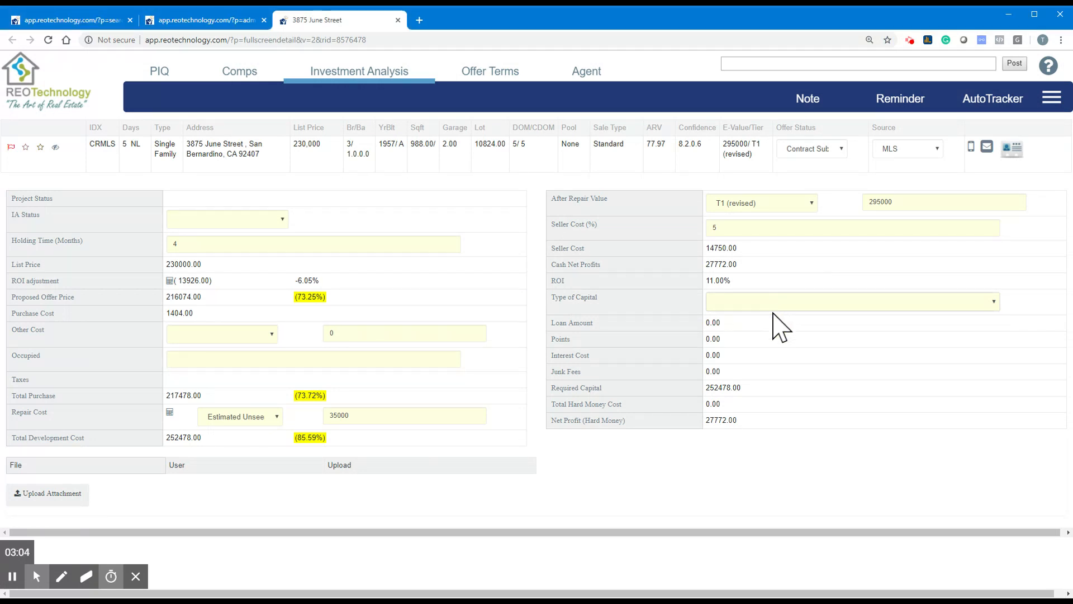
{"action": "key", "text": "Down"}
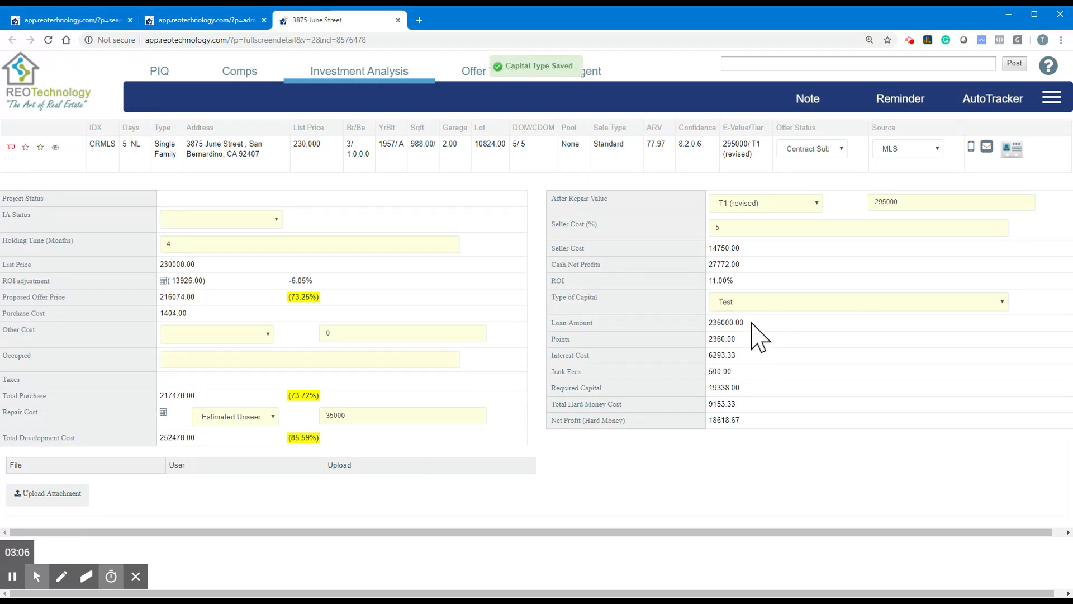
{"action": "left_click_drag", "start_coordinate": [745, 322], "coordinate": [707, 328]}
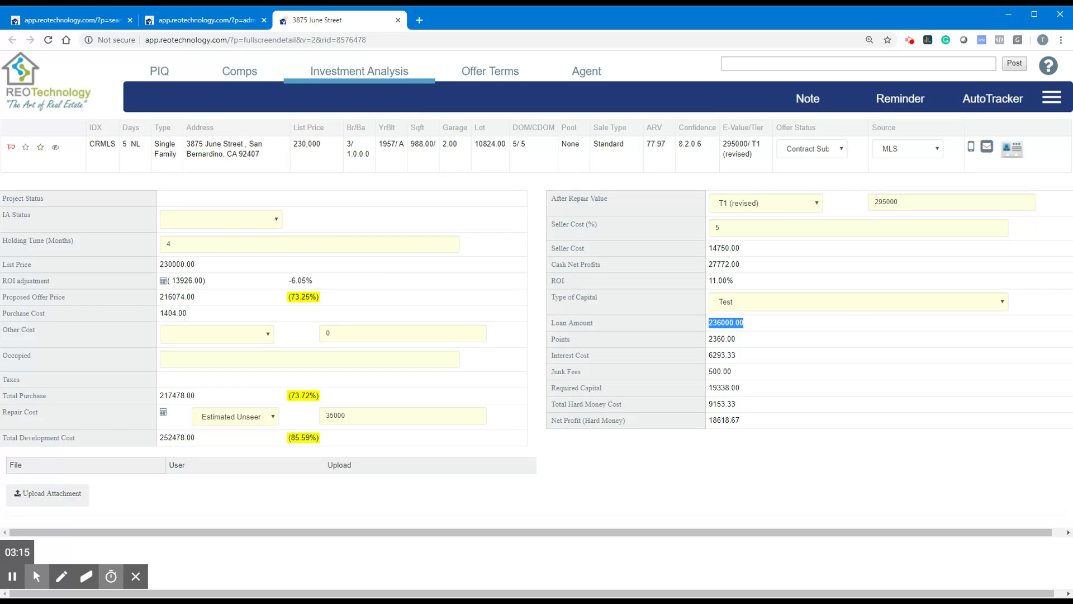
- Check the Test row's 80 future-value percentage in settings, then return to the property's analysis
{"action": "left_click", "coordinate": [194, 20]}
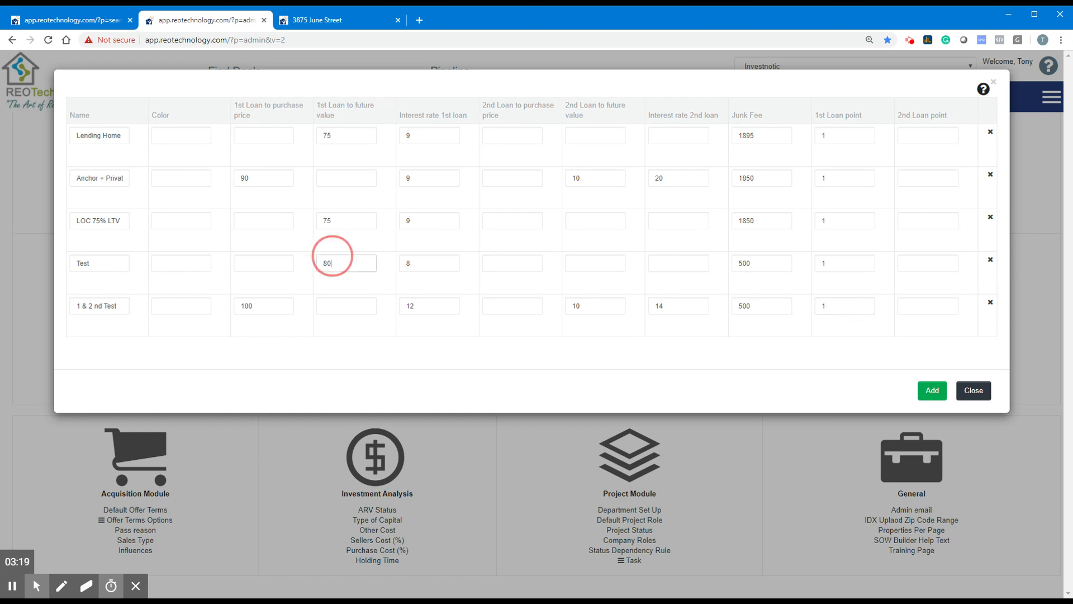
{"action": "double_click", "coordinate": [332, 262]}
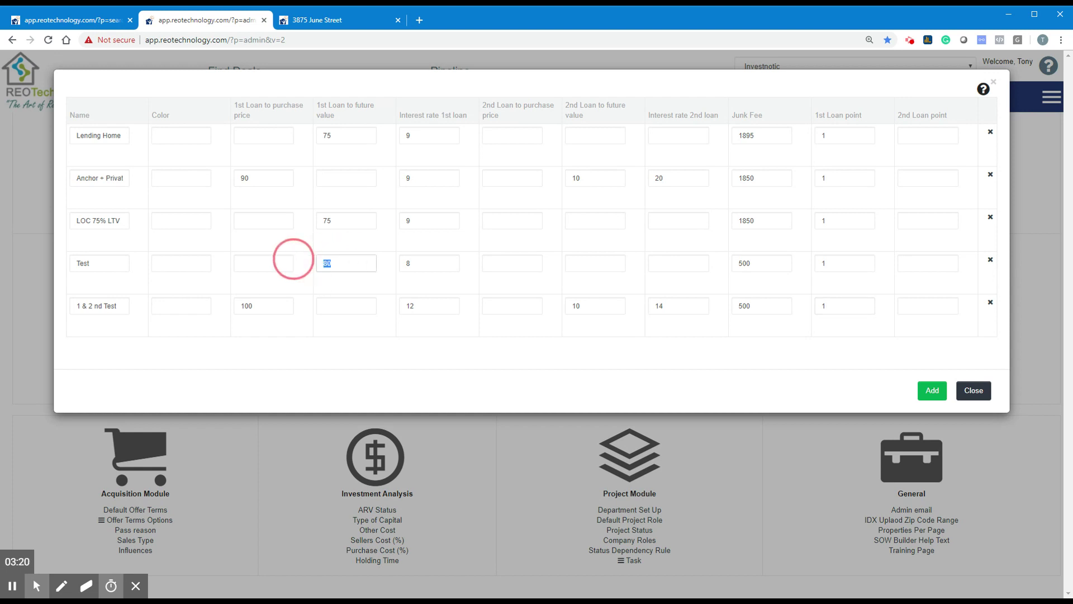
{"action": "left_click", "coordinate": [327, 20]}
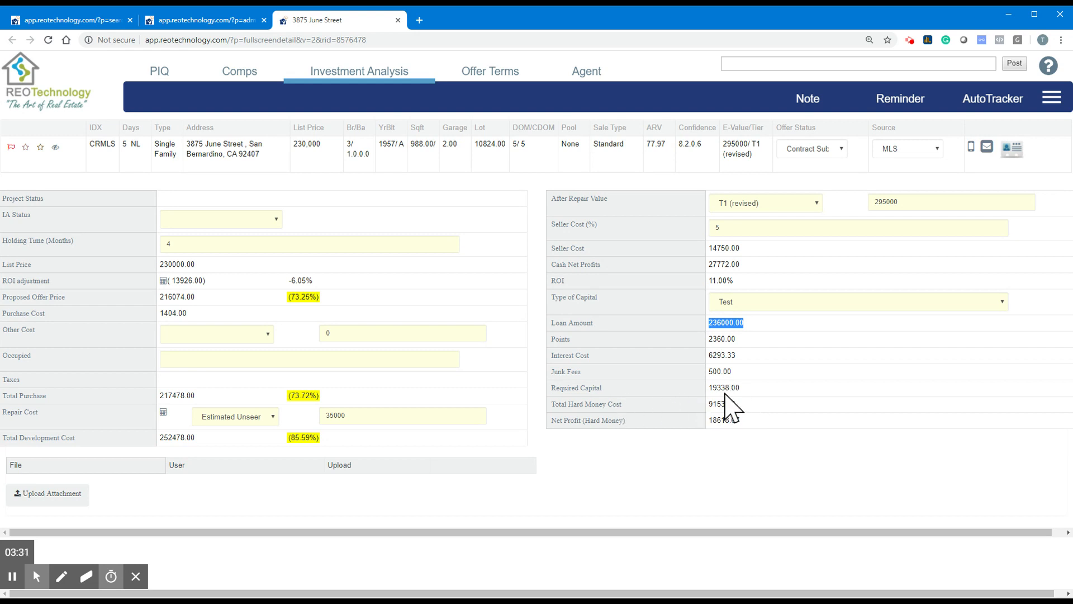
{"action": "double_click", "coordinate": [723, 387]}
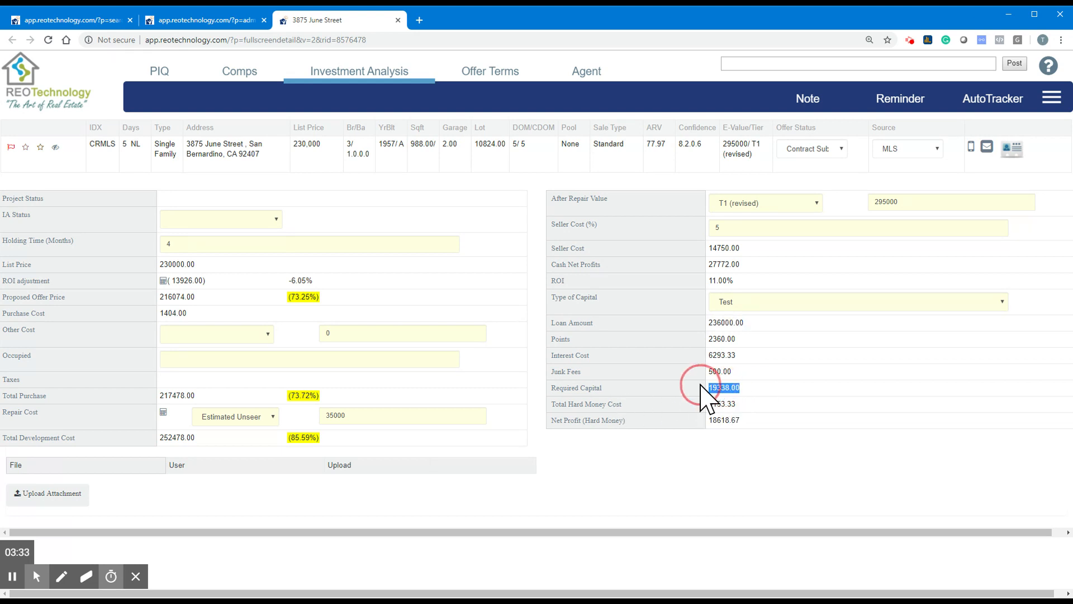